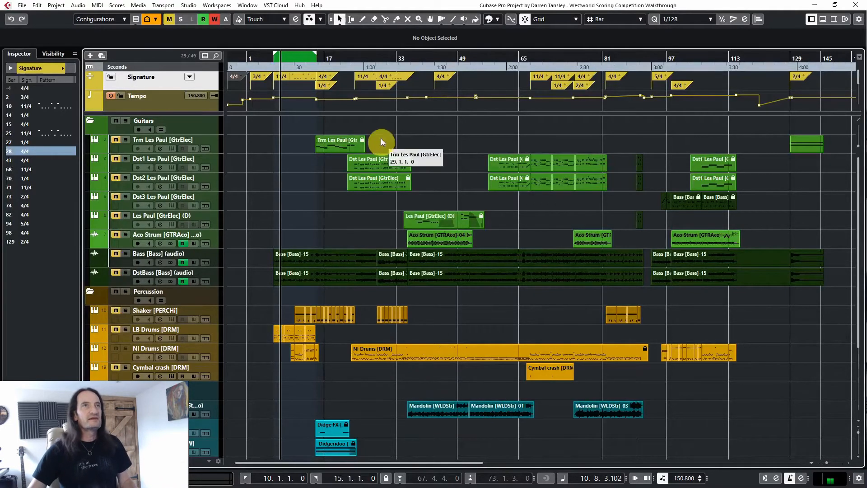
# Expand the divided upper track area to fill the arrangement, and bring up the Tempo and Signature tracks' event lists.
pyautogui.moveTo(380, 114); pyautogui.dragTo(377, 313)
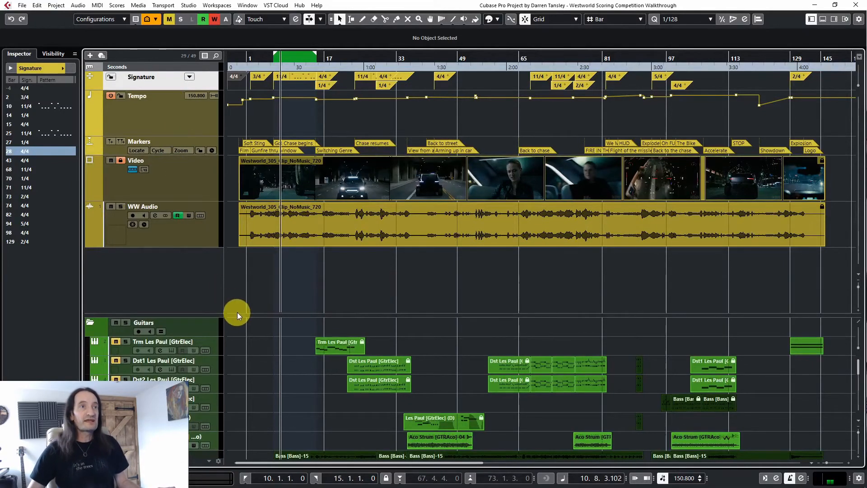
pyautogui.moveTo(240, 314); pyautogui.dragTo(226, 457)
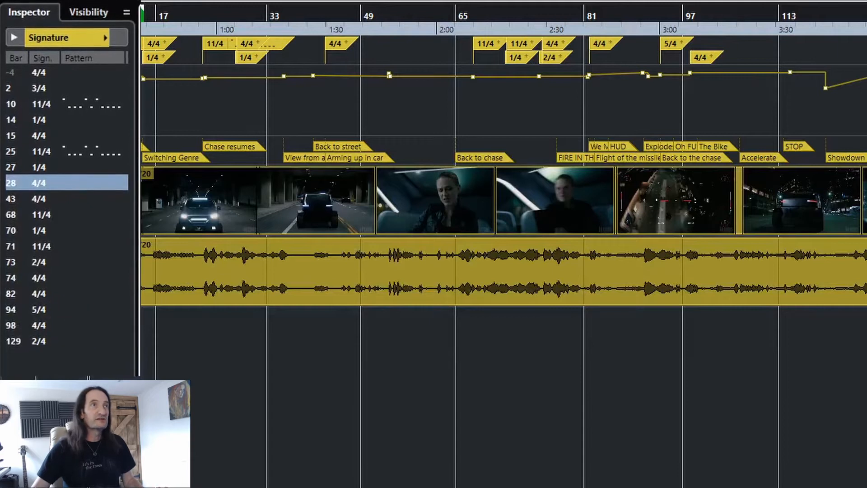
pyautogui.click(149, 101)
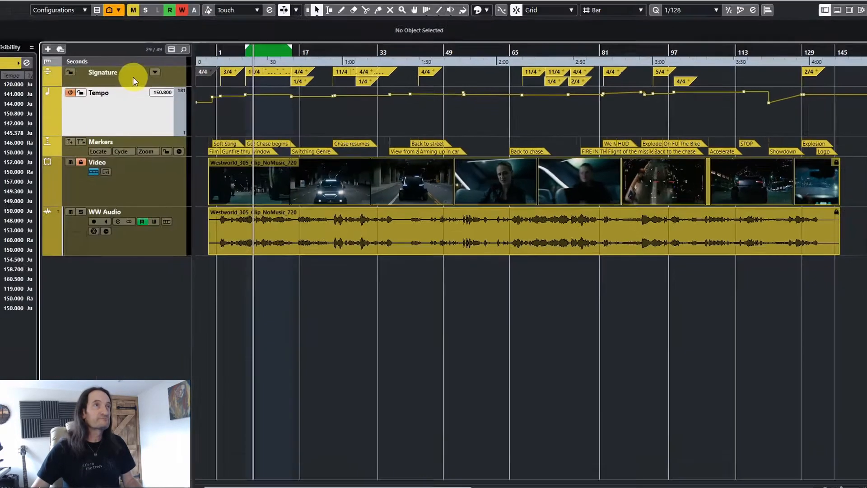
pyautogui.click(169, 83)
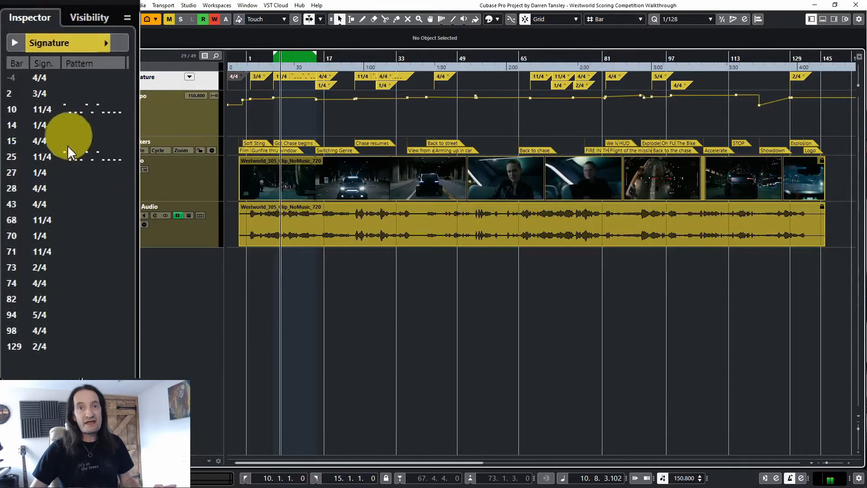
# Try accenting the third and ninth clicks of bar 10's 11/4 click pattern, and restore both to their unaccented level.
pyautogui.doubleClick(99, 111)
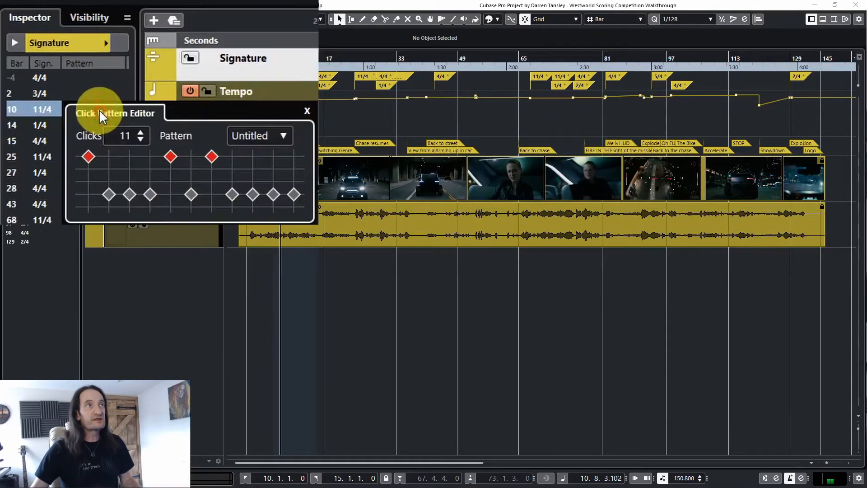
pyautogui.click(132, 161)
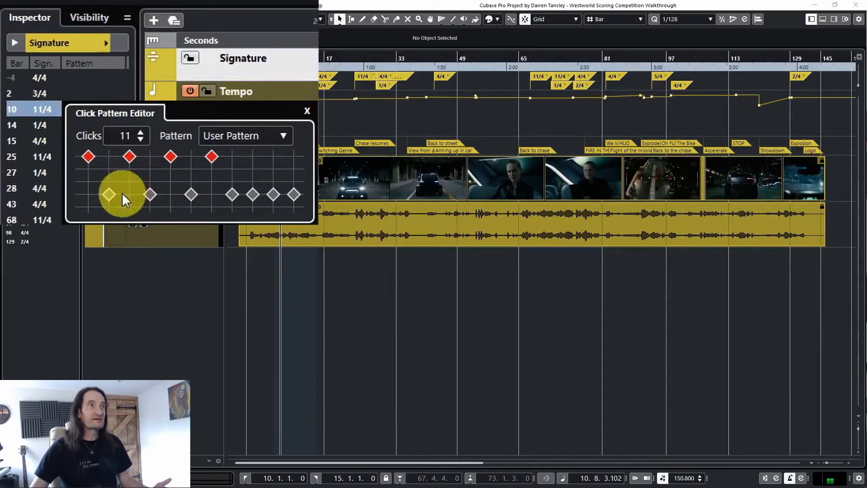
pyautogui.click(121, 179)
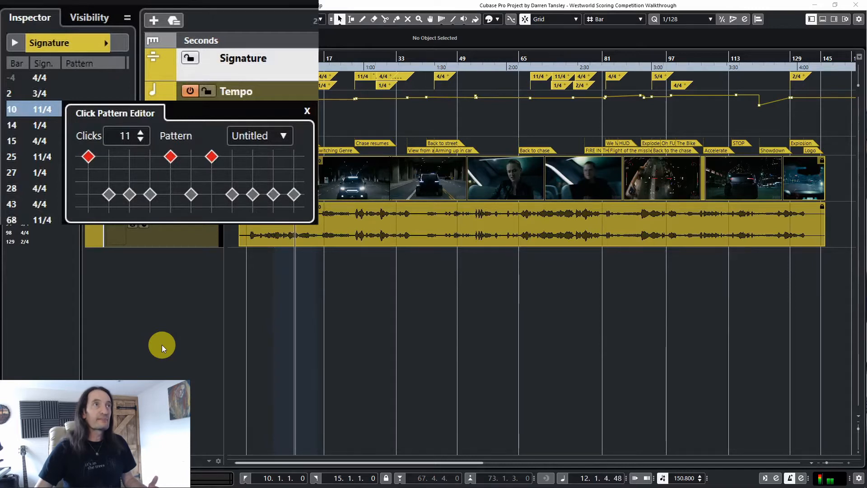
pyautogui.click(253, 156)
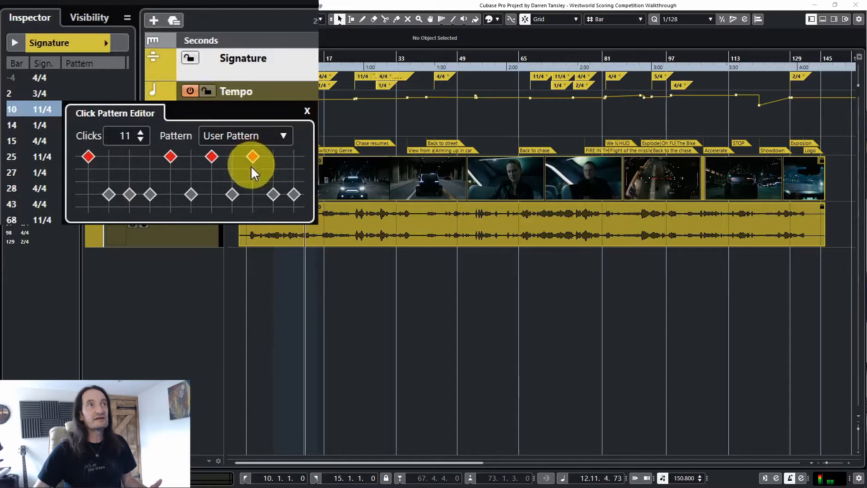
pyautogui.click(249, 195)
pyautogui.click(253, 169)
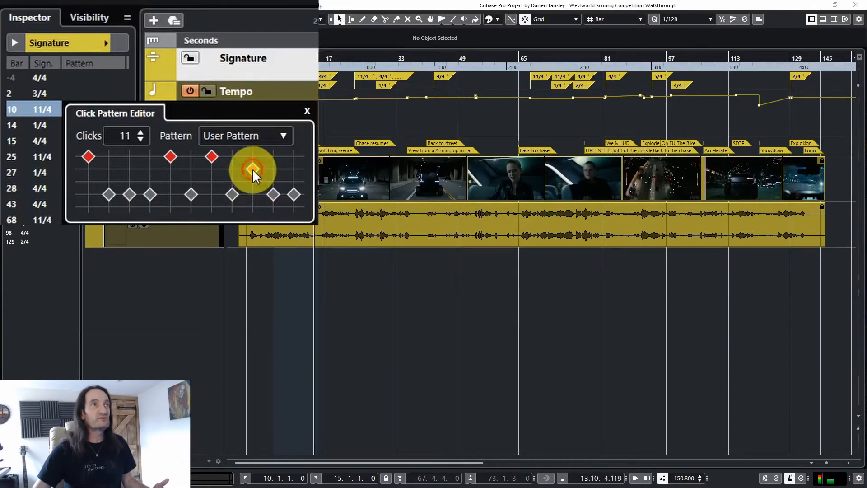
pyautogui.click(252, 194)
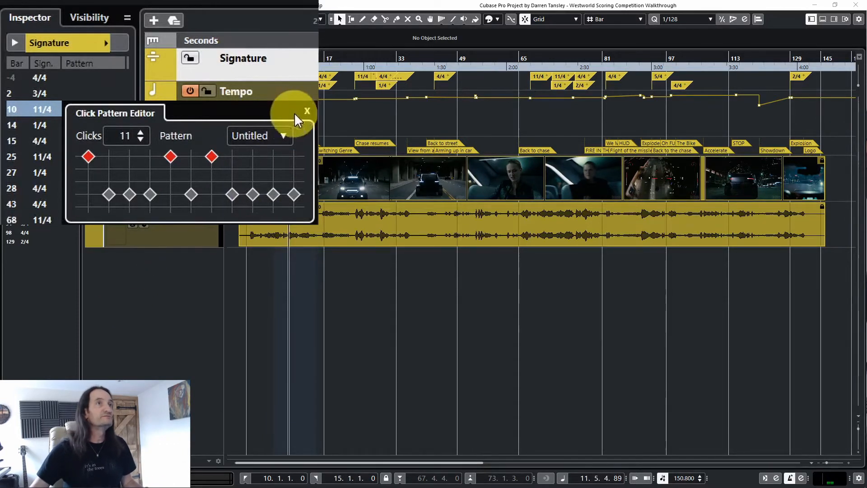
pyautogui.click(307, 111)
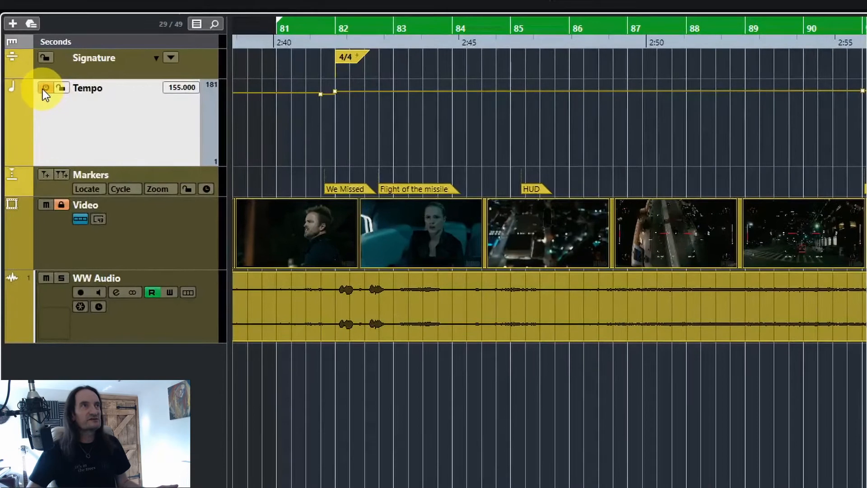
# Deactivate the Tempo track to compare it with the fixed tempo, and reactivate it.
pyautogui.click(43, 89)
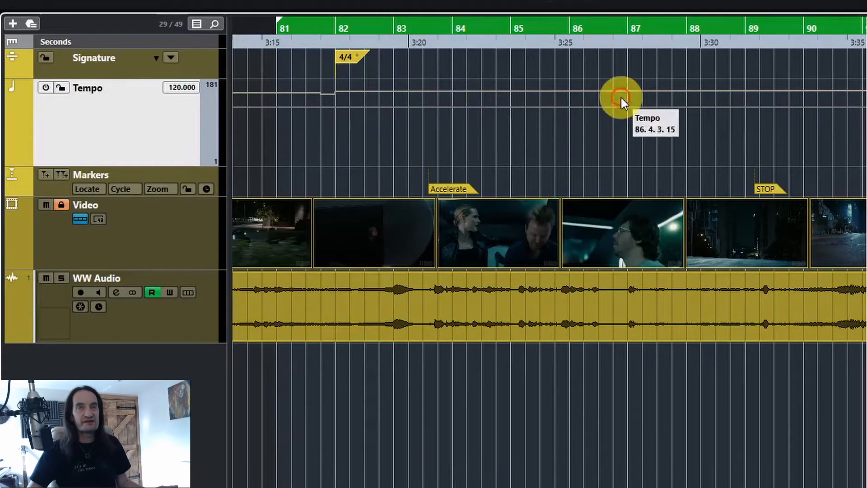
pyautogui.click(46, 89)
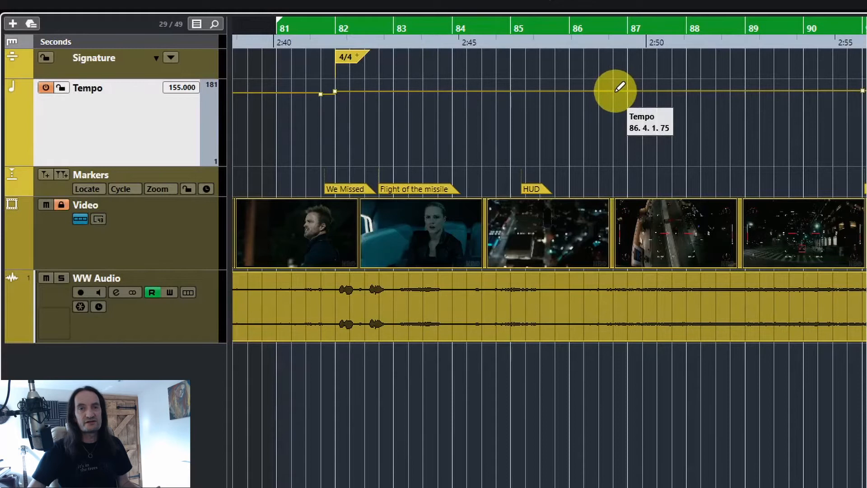
# Add a tempo point in bar 86 and lower it to about 130 BPM at position 86.3.1.75.
pyautogui.click(615, 91)
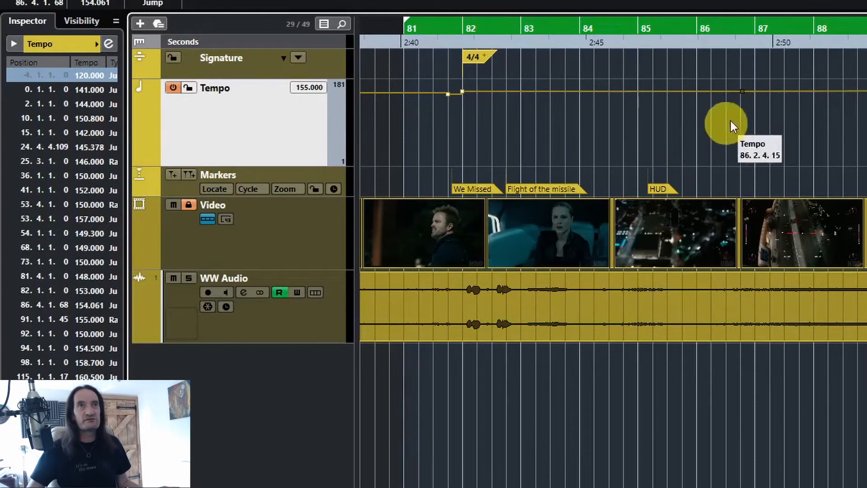
pyautogui.click(743, 94)
pyautogui.moveTo(743, 96); pyautogui.dragTo(730, 110)
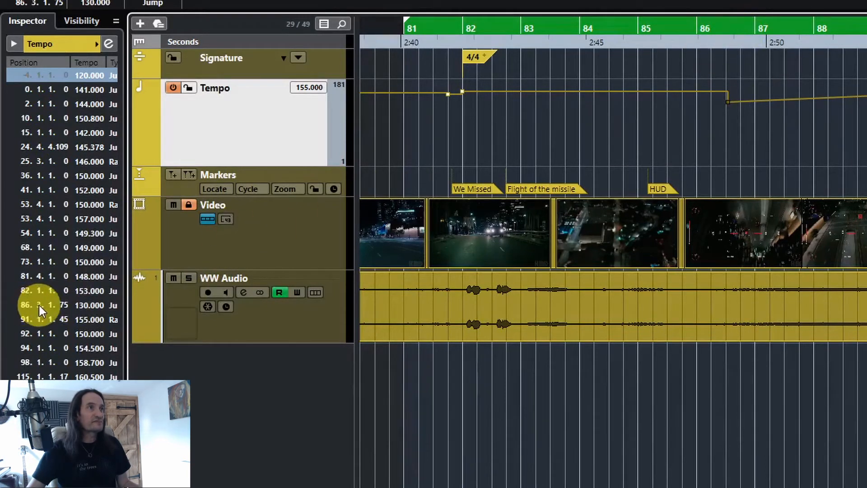
# Set the tempo point in bar 86 to exactly 145 BPM, and revise it to 146 BPM.
pyautogui.doubleClick(85, 305)
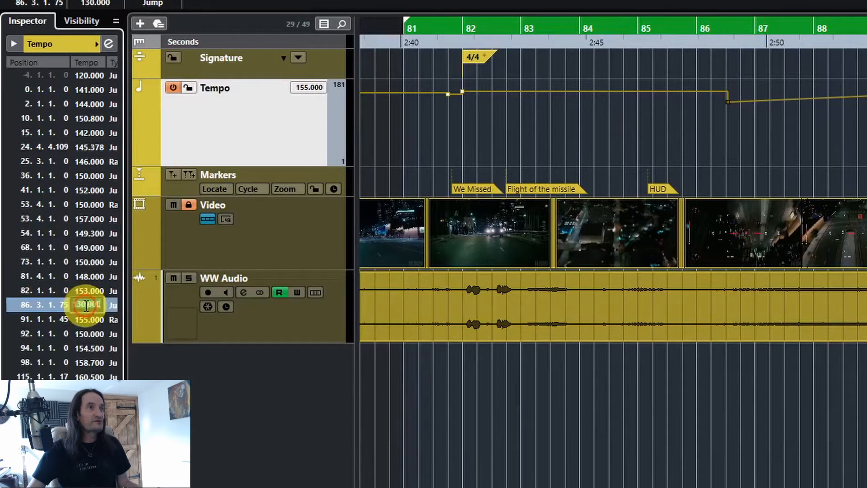
pyautogui.write('145')
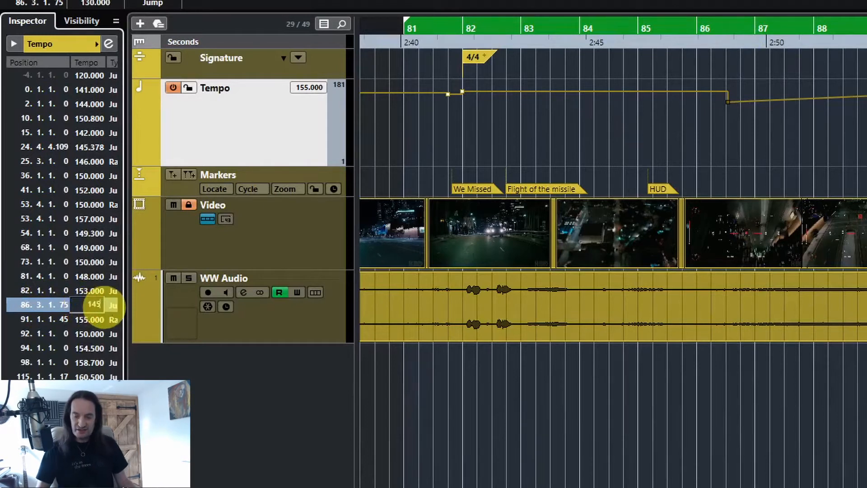
pyautogui.press('Return')
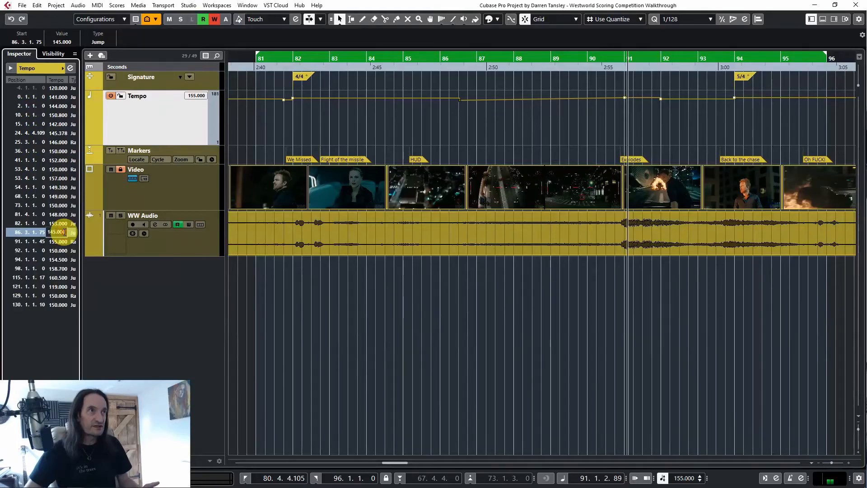
pyautogui.moveTo(65, 232); pyautogui.dragTo(48, 231)
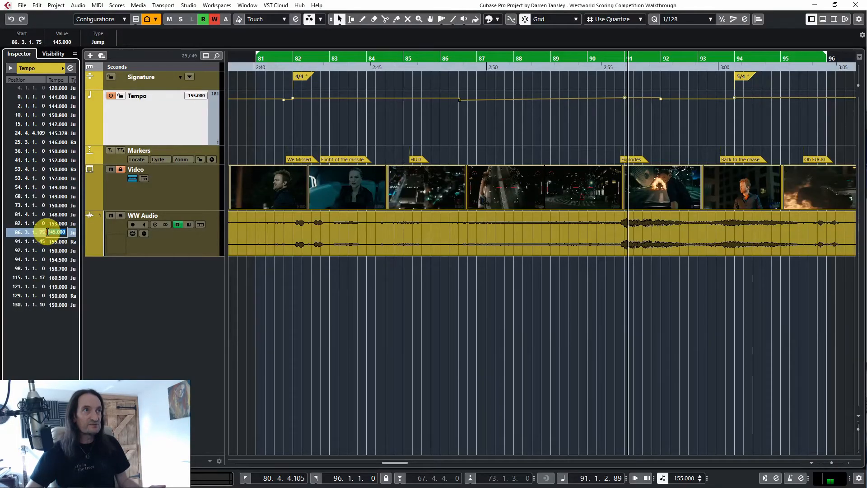
pyautogui.write('146')
pyautogui.press('Return')
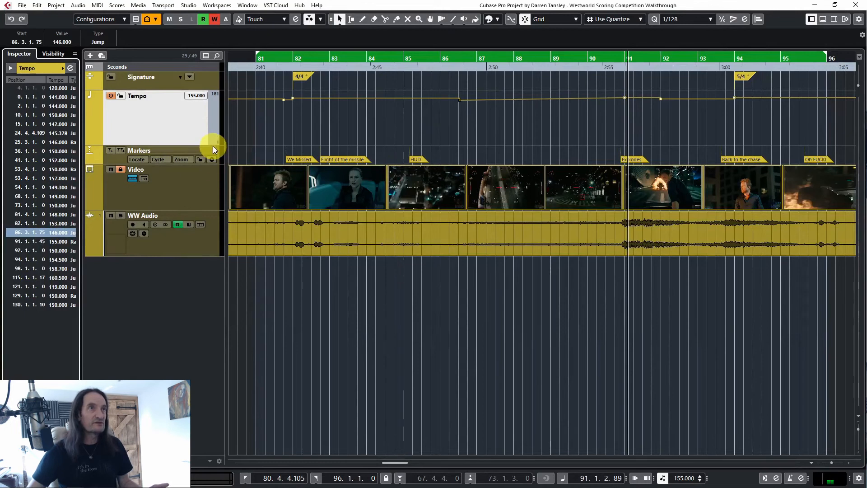
# Increase the Tempo track's height and move the bar 86 tempo point to position 86.1.1.1.
pyautogui.moveTo(213, 145); pyautogui.dragTo(218, 190)
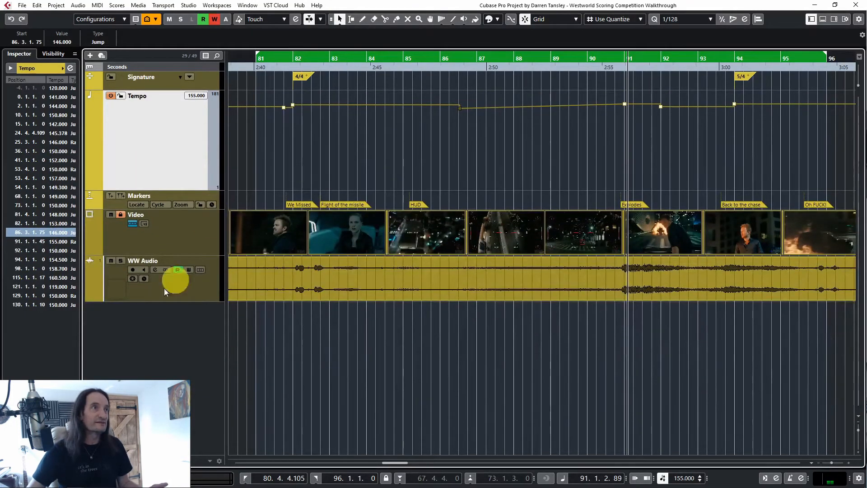
pyautogui.doubleClick(25, 232)
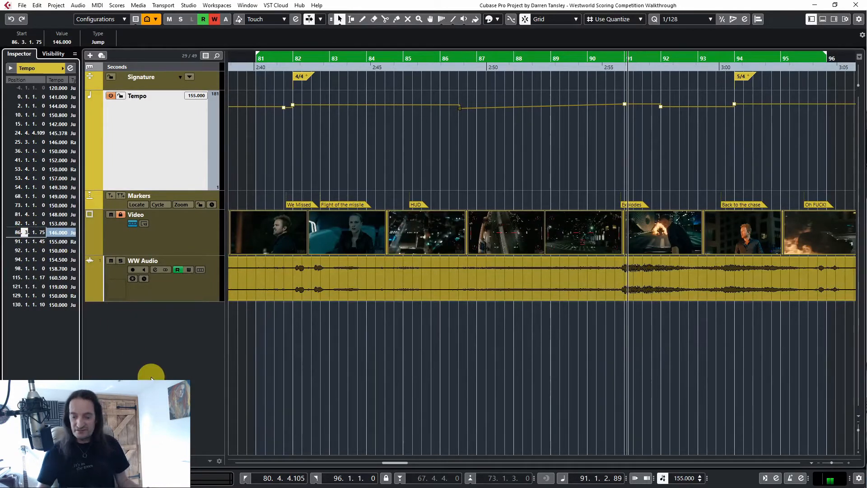
pyautogui.write('1')
pyautogui.press('Return')
pyautogui.doubleClick(41, 232)
pyautogui.write('1. 1')
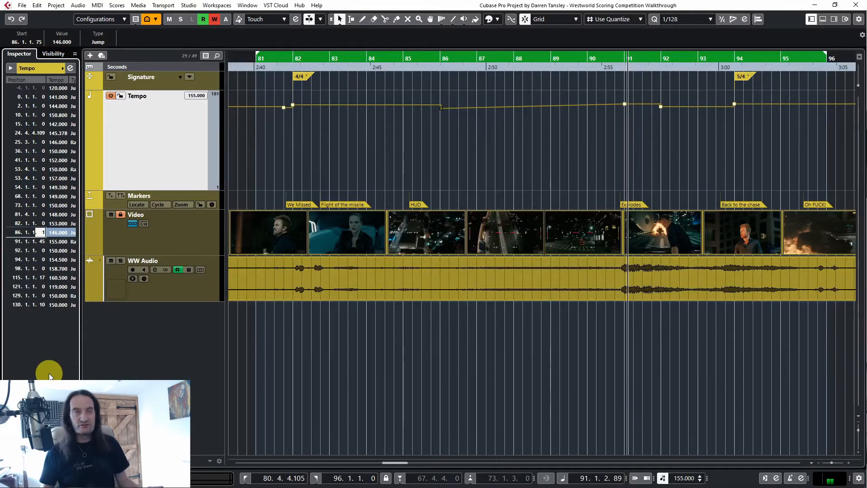
pyautogui.press('Return')
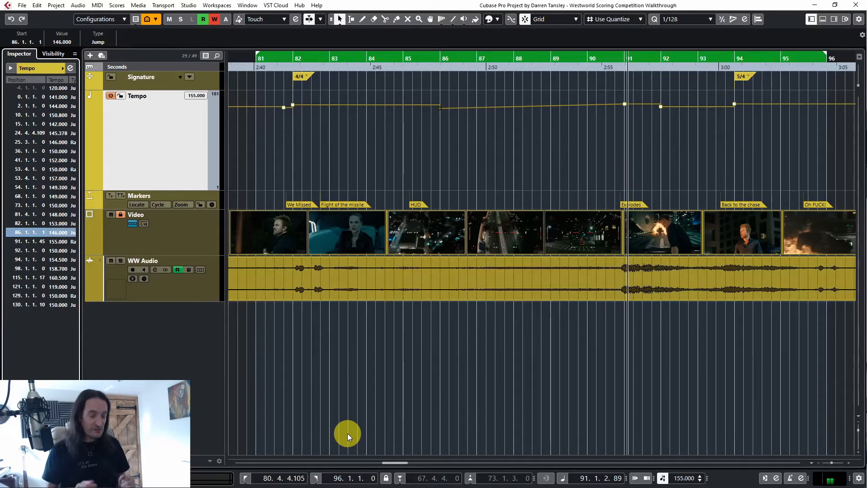
# Examine the tempo curve around bar 86 in the Tempo Track Editor and close the editor.
pyautogui.hotkey('ctrl', 't')
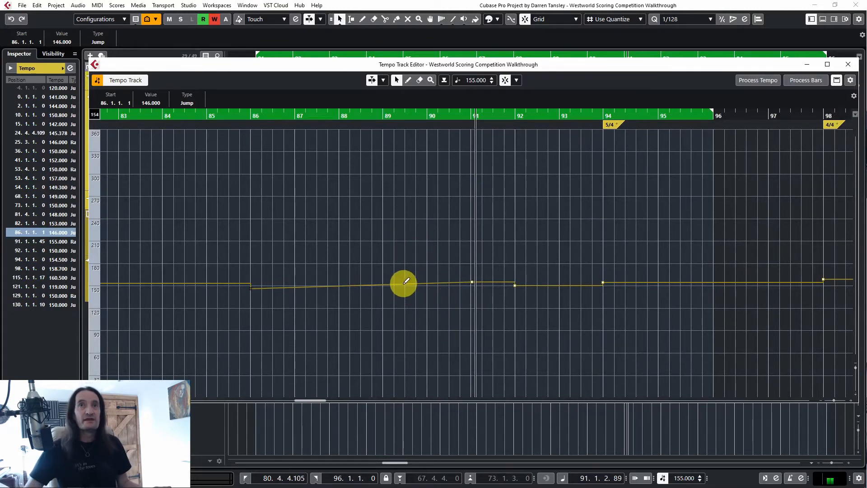
pyautogui.click(848, 68)
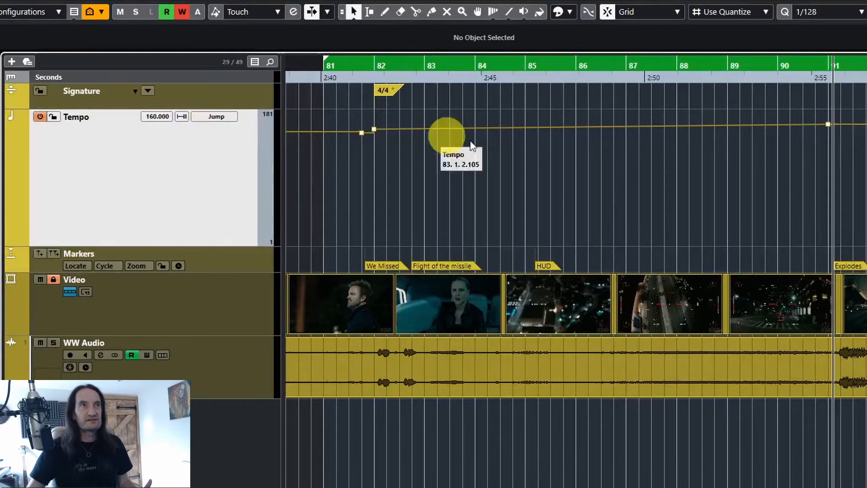
# Add a tempo point at 85.4.1.105 and raise it to about 172 BPM.
pyautogui.click(565, 126)
pyautogui.moveTo(566, 130); pyautogui.dragTo(566, 115)
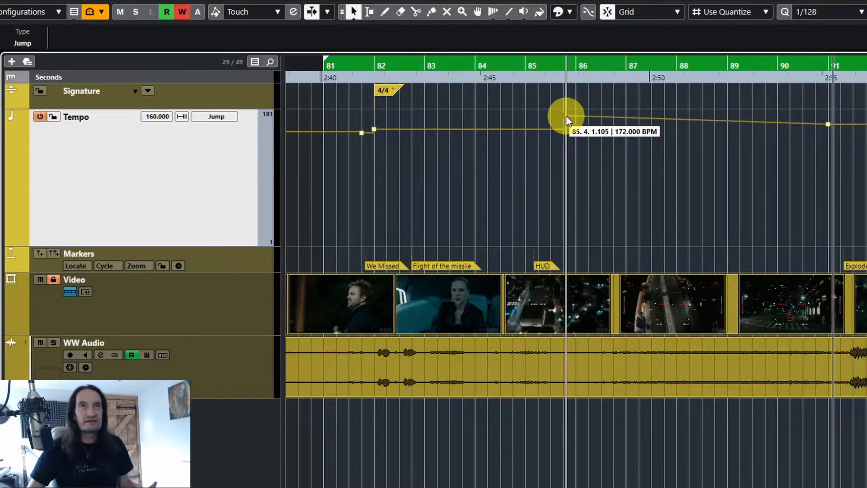
pyautogui.moveTo(565, 115); pyautogui.dragTo(565, 116)
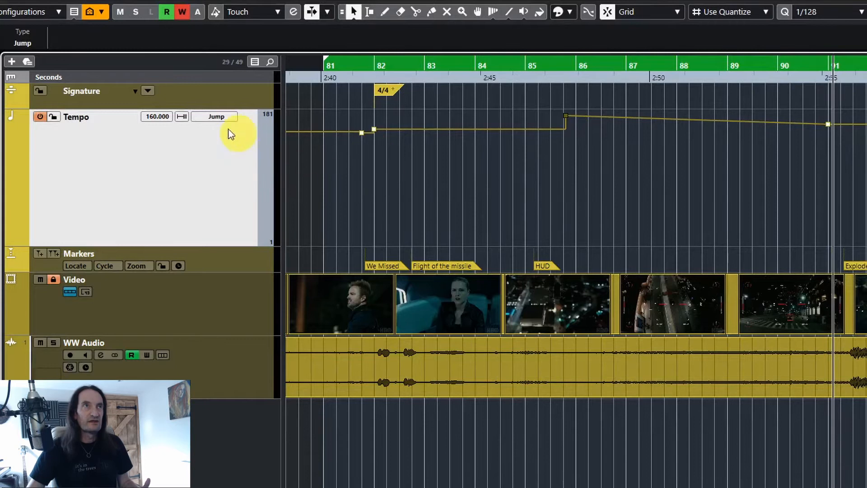
# Check the bar 91 tempo point's type, try the Ramp type on the bar 85 point, and return it to Jump.
pyautogui.click(828, 125)
pyautogui.hotkey('alt', 'i')
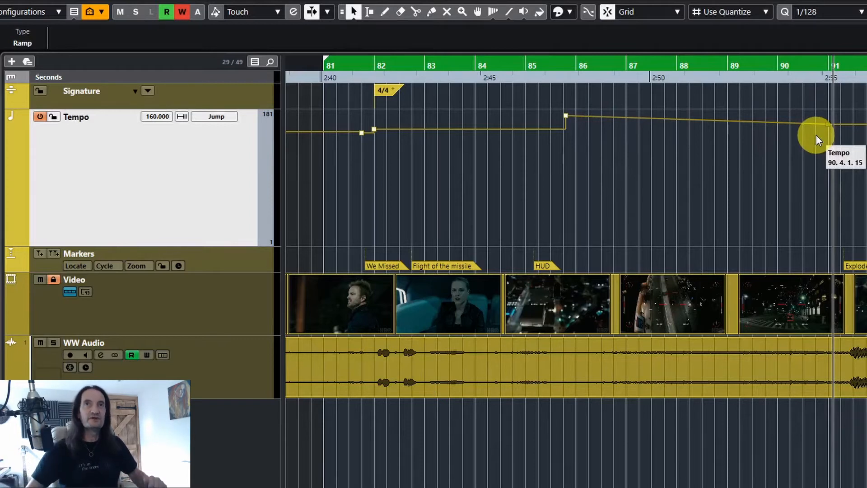
pyautogui.click(566, 116)
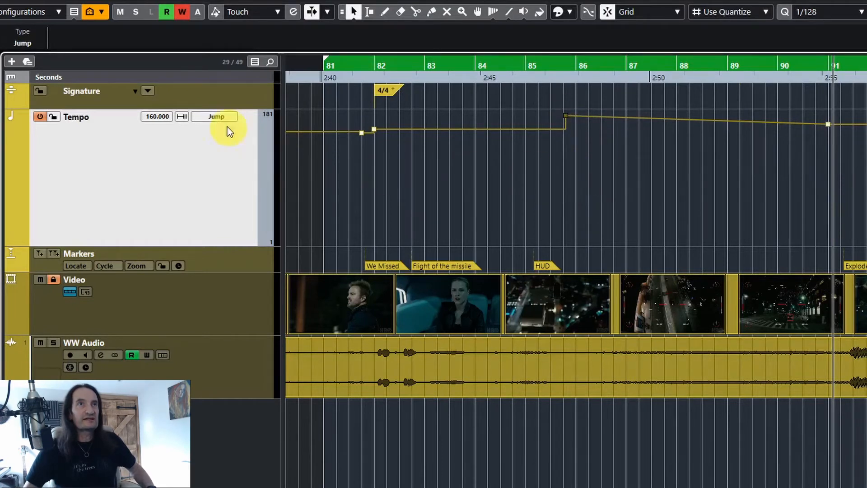
pyautogui.click(215, 118)
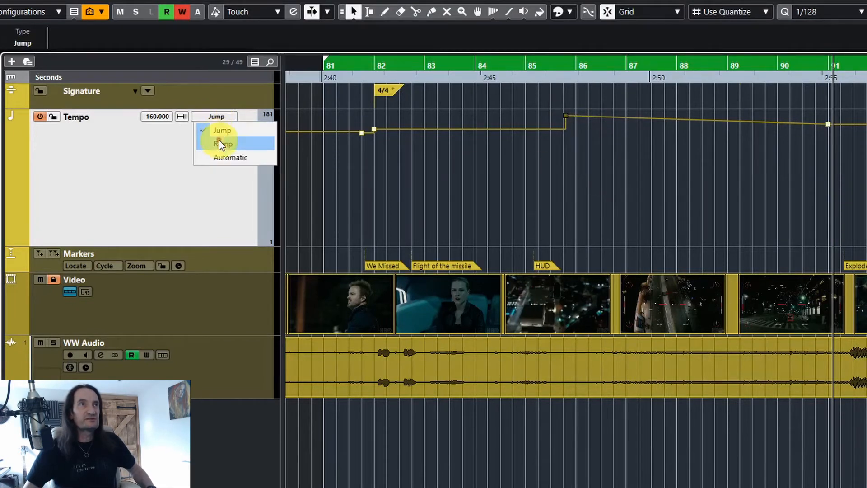
pyautogui.click(222, 144)
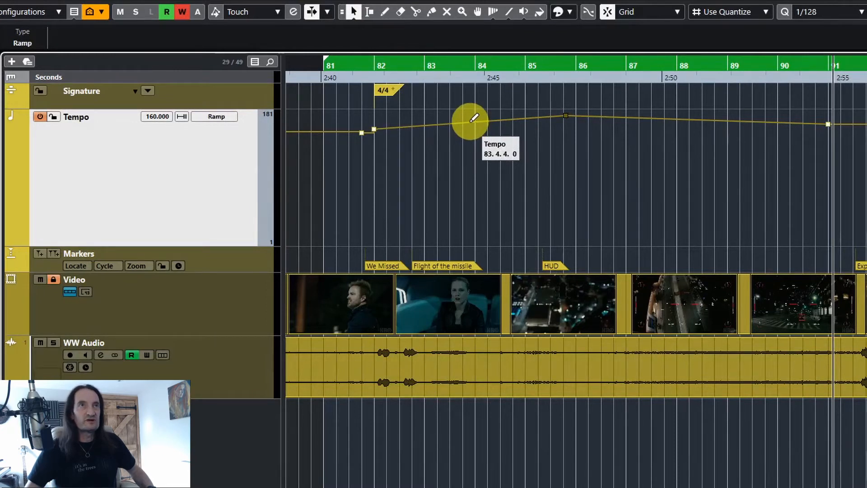
pyautogui.click(220, 119)
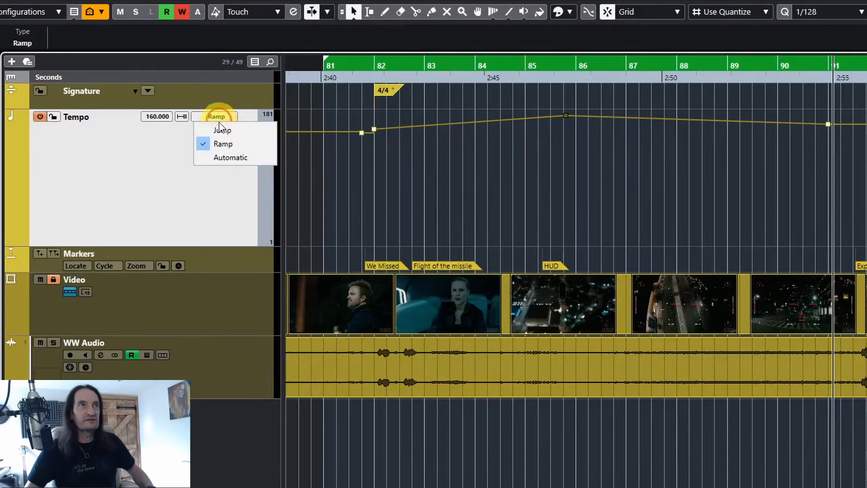
pyautogui.click(221, 130)
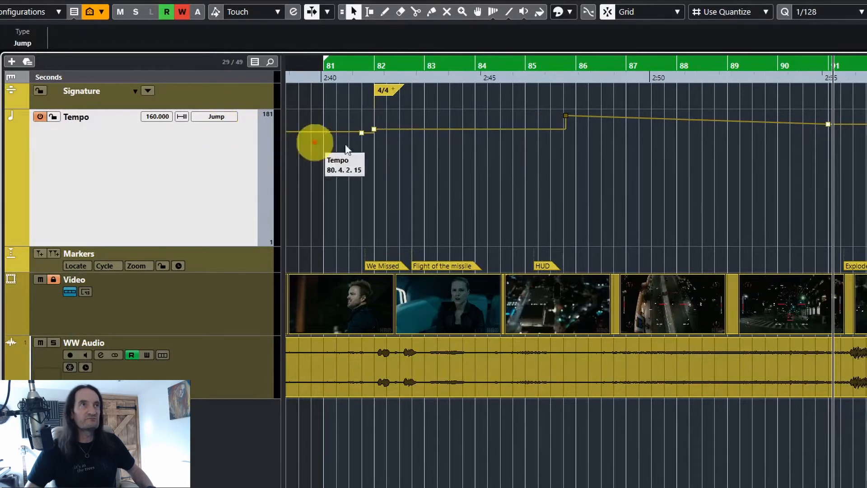
# Add a tempo point between bars 83 and 84 on the Tempo track and narrow the track list.
pyautogui.click(464, 128)
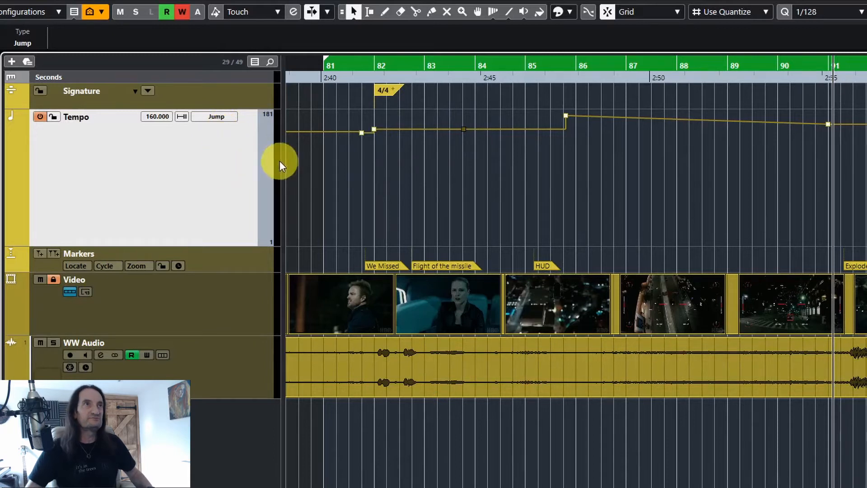
pyautogui.moveTo(280, 161); pyautogui.dragTo(219, 158)
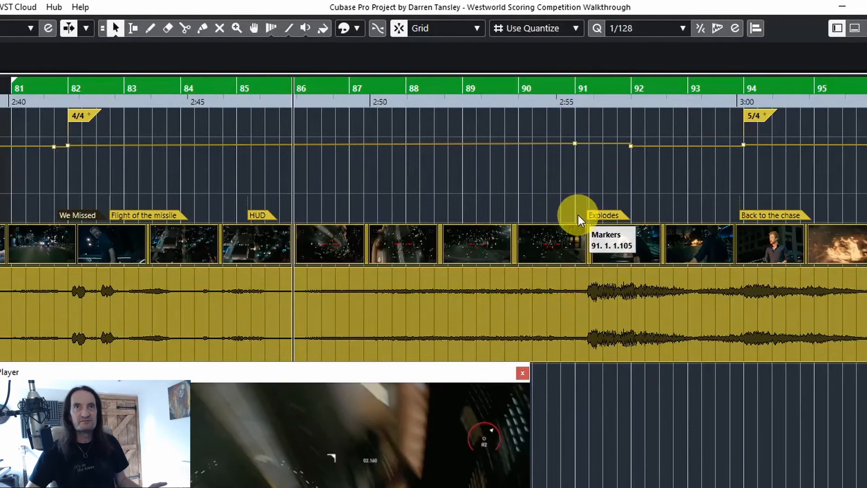
# Play the clip from bar 86 to check where the Explodes marker falls relative to bar 91.
pyautogui.moveTo(589, 214)
pyautogui.mouseDown()
pyautogui.moveTo(573, 213)
pyautogui.moveTo(587, 213)
pyautogui.mouseUp()
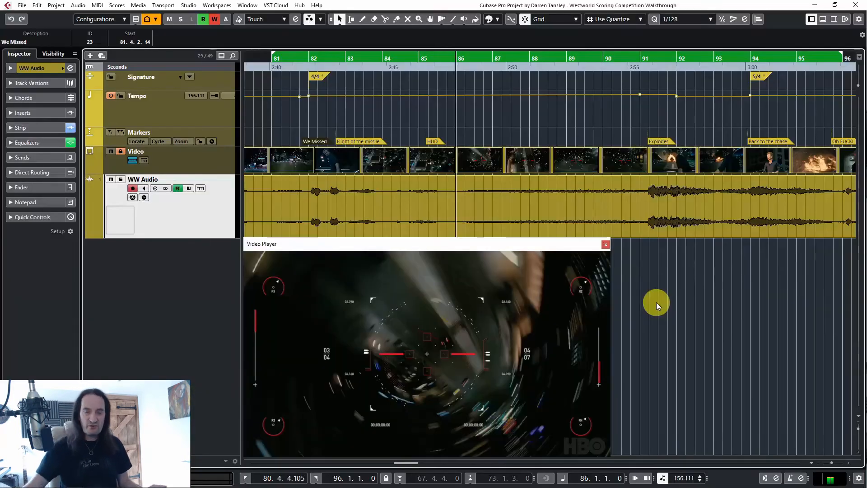
pyautogui.press('space')
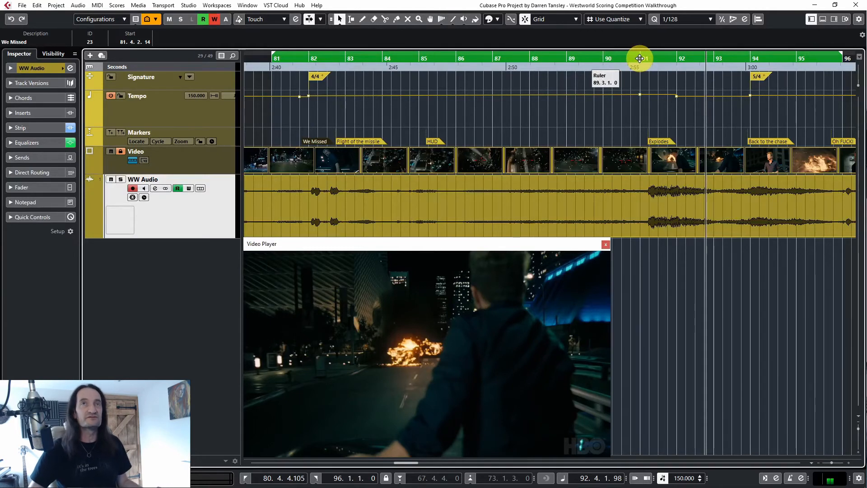
# Set the bar 91 tempo point to 153 BPM in the Tempo track's list of tempo events.
pyautogui.click(642, 96)
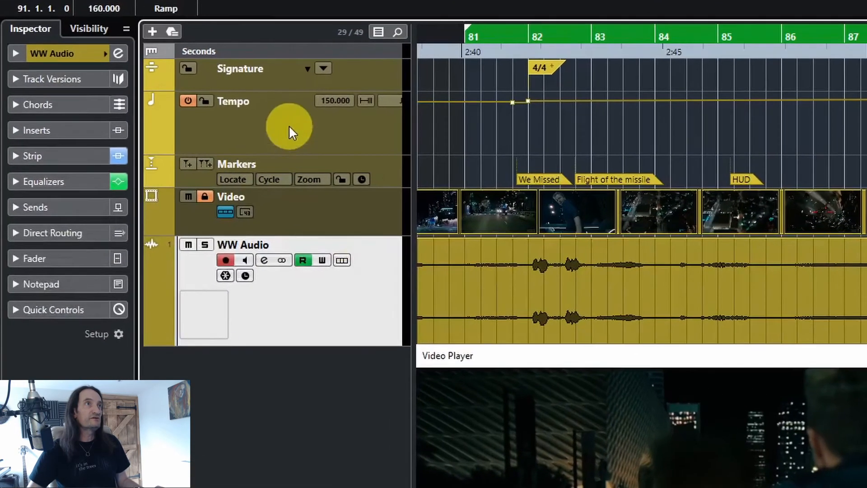
pyautogui.click(170, 108)
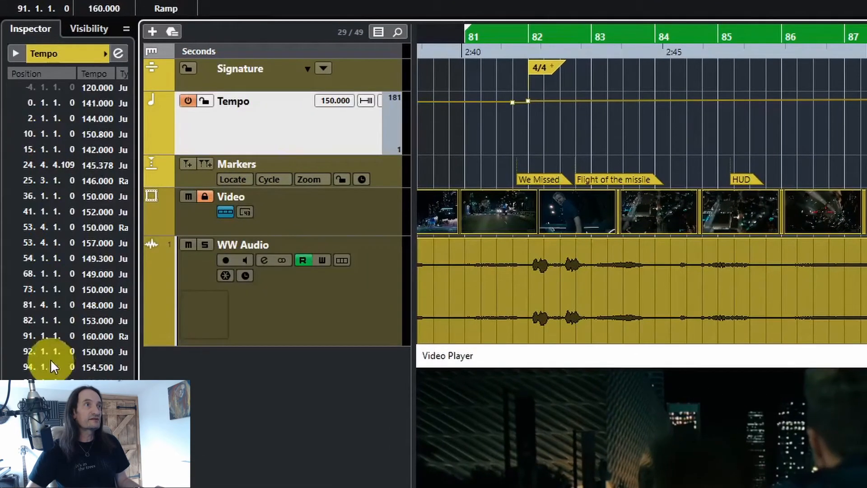
pyautogui.doubleClick(93, 336)
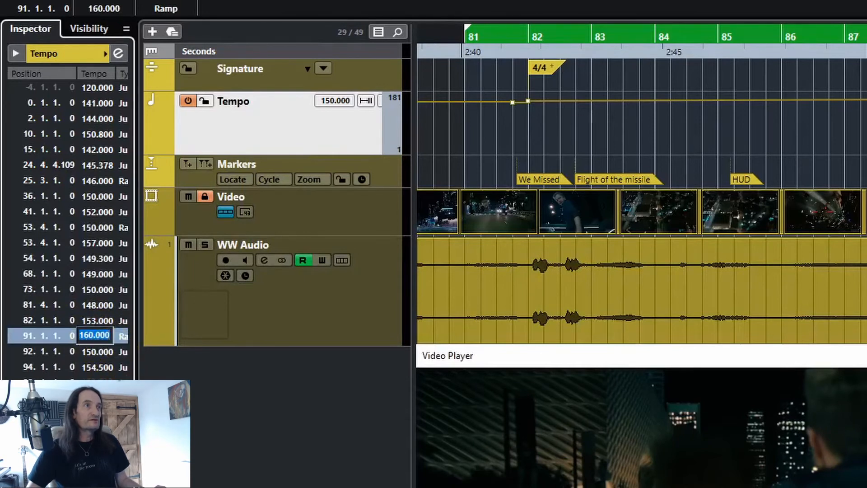
pyautogui.write('153')
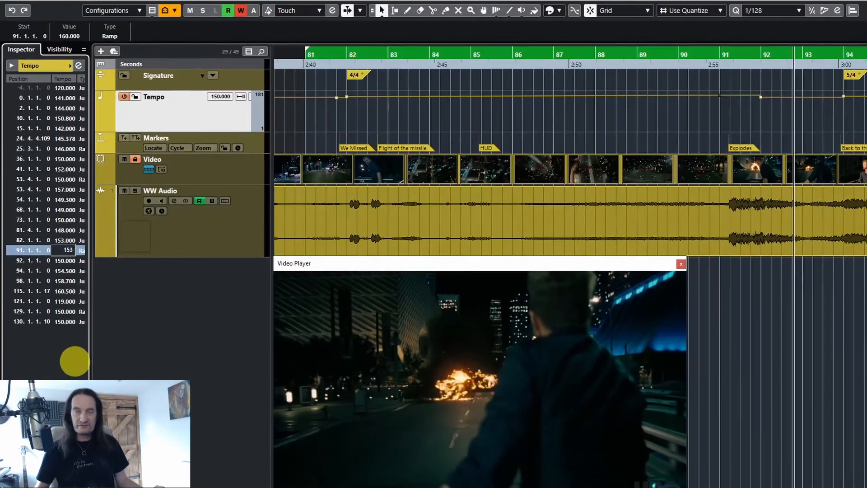
pyautogui.press('Return')
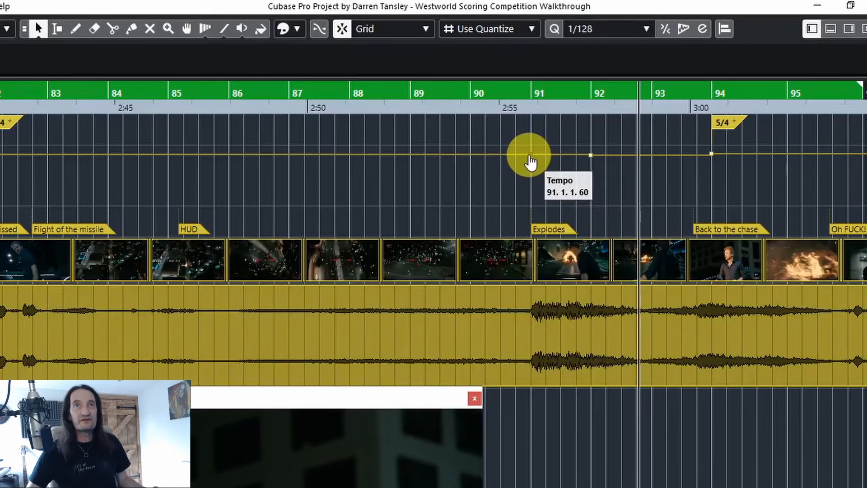
# Lower the bar 91 tempo point to 135 BPM and play the clip from about bar 87.
pyautogui.moveTo(530, 161); pyautogui.dragTo(533, 167)
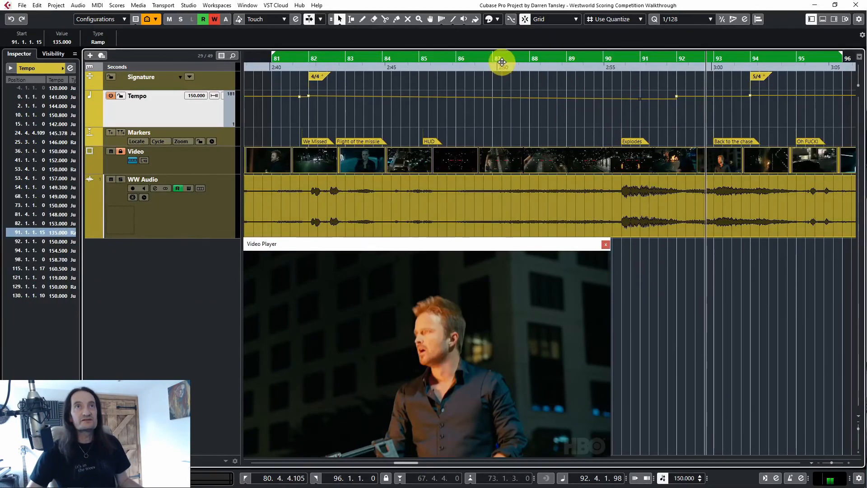
pyautogui.click(503, 62)
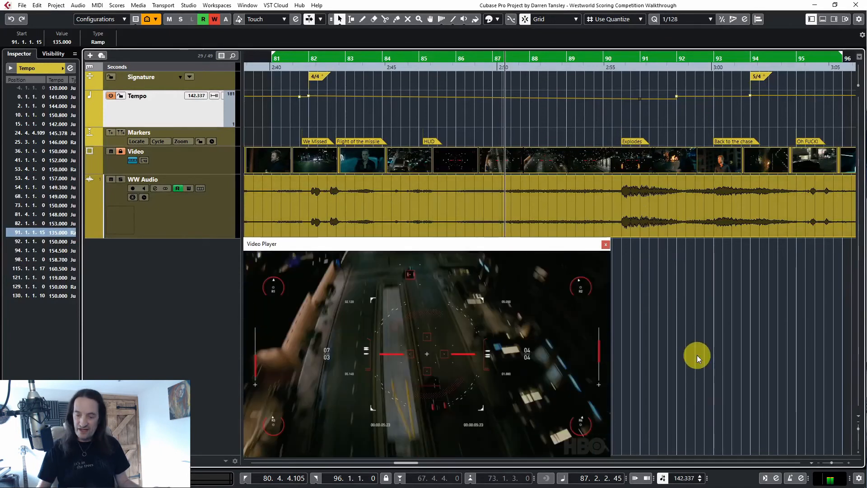
pyautogui.press('space')
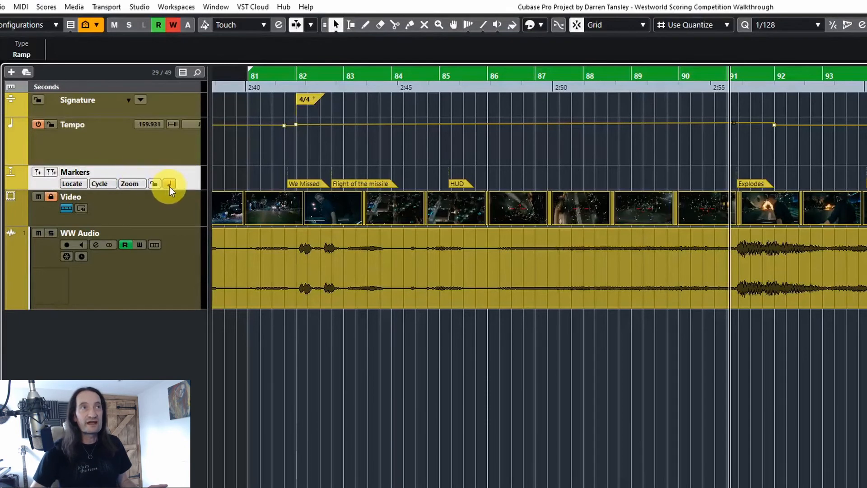
# Increase the Markers track's height and toggle its time base between Musical and Linear, ending on Linear.
pyautogui.click(169, 186)
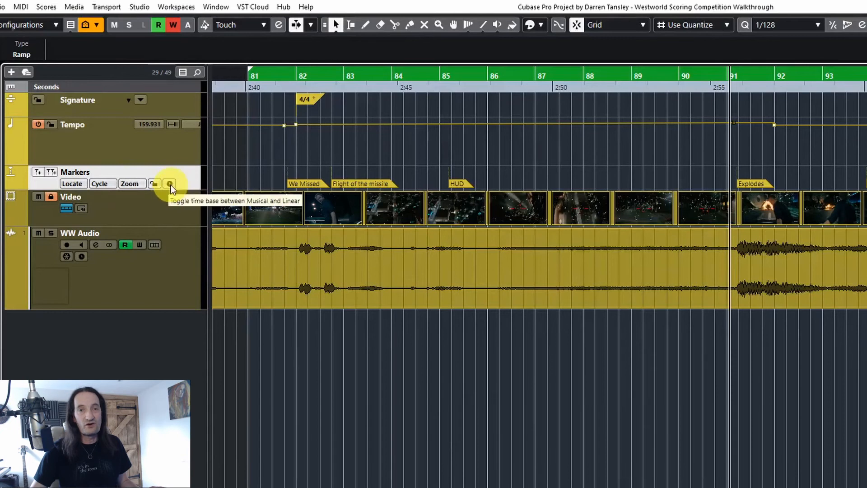
pyautogui.moveTo(186, 190); pyautogui.dragTo(185, 202)
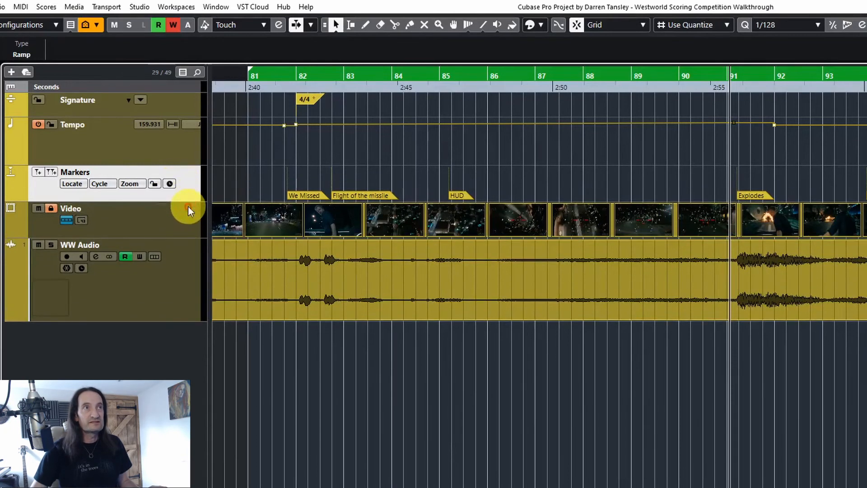
pyautogui.click(171, 187)
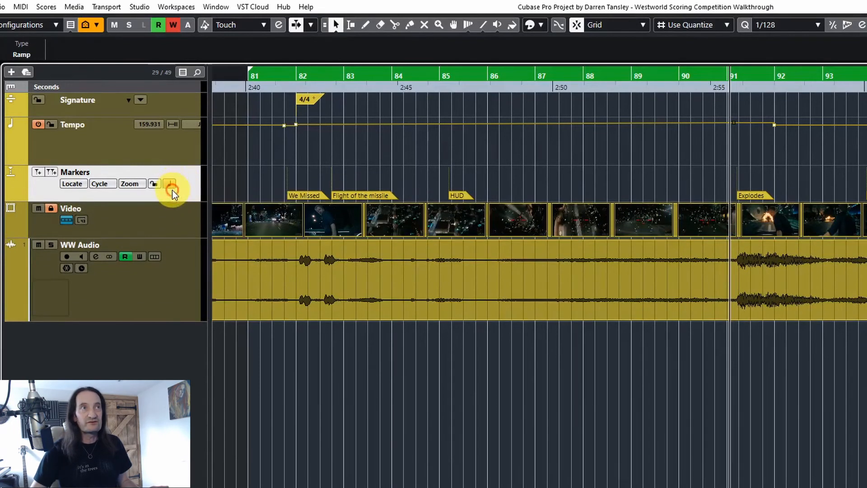
pyautogui.click(171, 185)
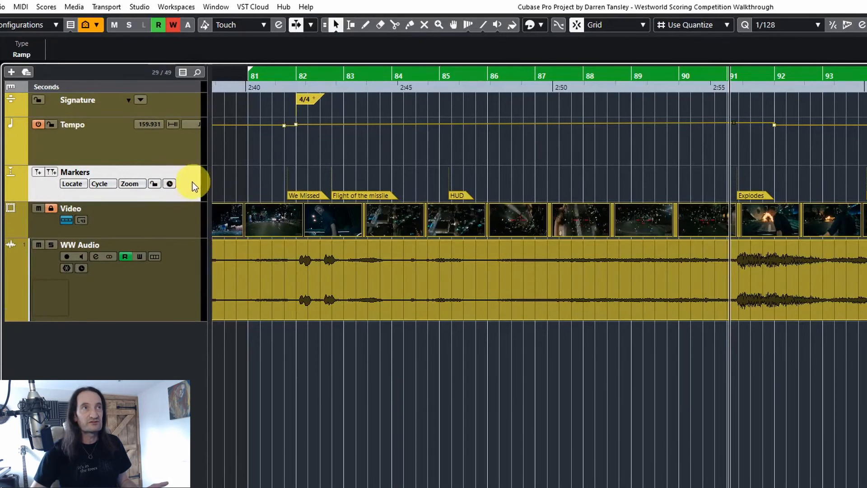
# In the Track Controls Settings, hide the Markers track's Toggle time base control, apply the change and restore the control.
pyautogui.rightClick(191, 186)
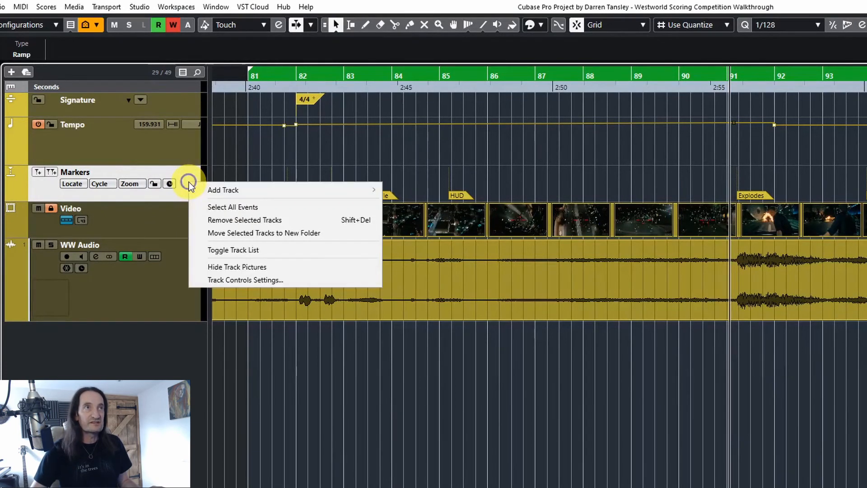
pyautogui.click(235, 280)
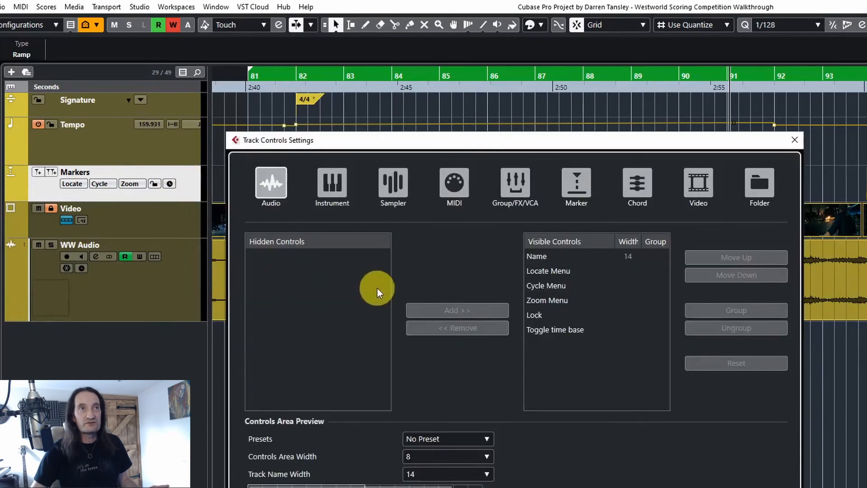
pyautogui.click(535, 328)
pyautogui.click(458, 327)
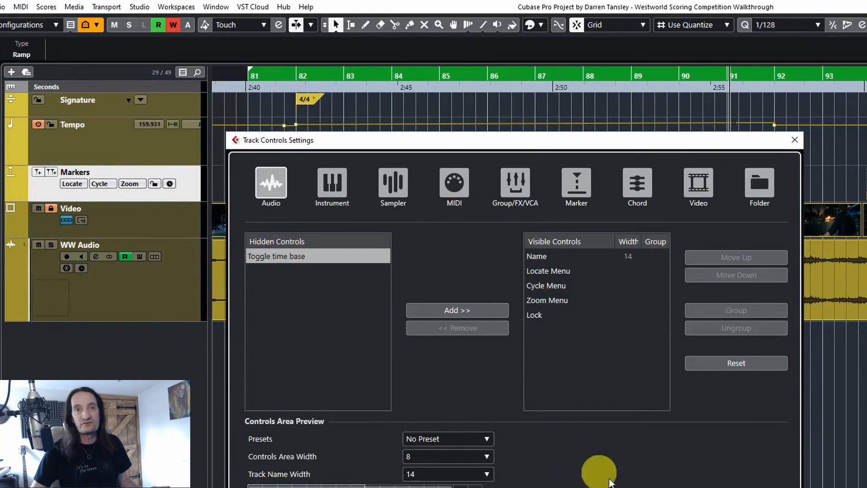
pyautogui.click(632, 487)
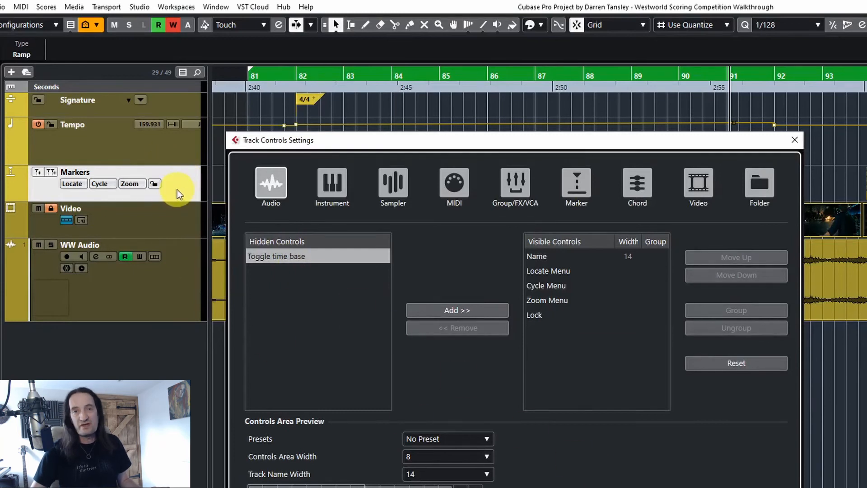
pyautogui.click(455, 311)
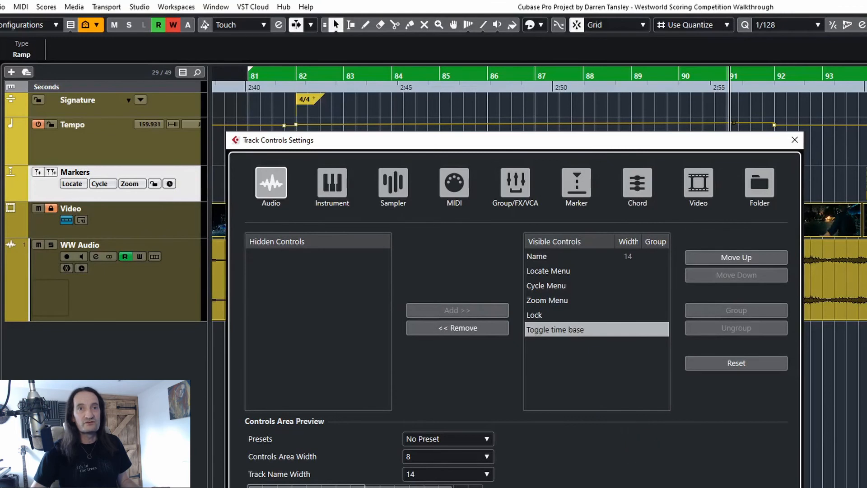
pyautogui.click(723, 487)
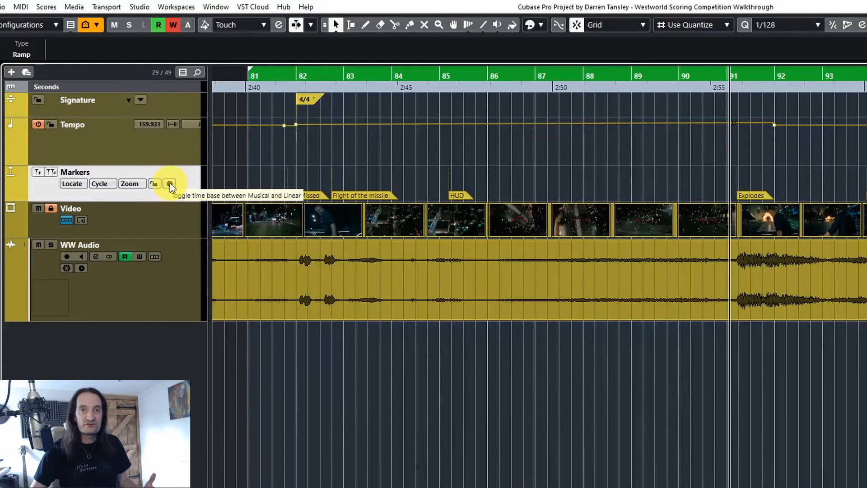
# Switch the Markers track to the Musical time base and add a tempo point at 86.1.4.0, lowered to 75 BPM.
pyautogui.moveTo(741, 194); pyautogui.dragTo(739, 202)
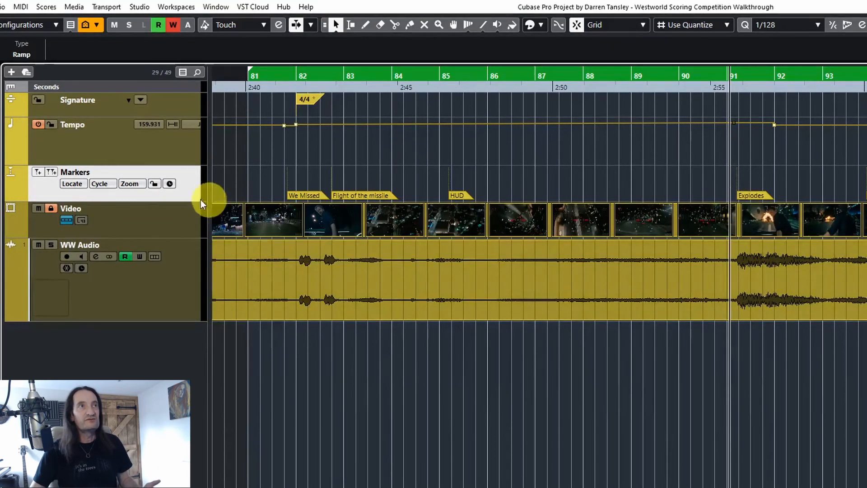
pyautogui.click(172, 185)
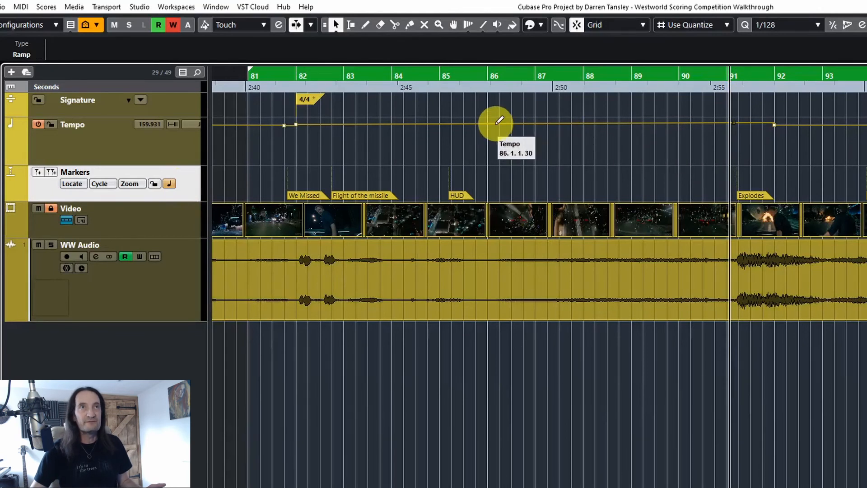
pyautogui.moveTo(497, 124); pyautogui.dragTo(496, 144)
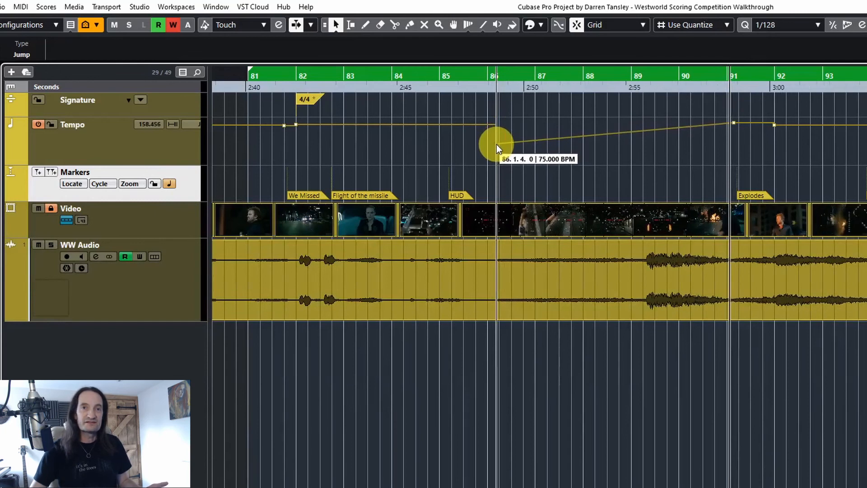
pyautogui.moveTo(496, 145); pyautogui.dragTo(496, 144)
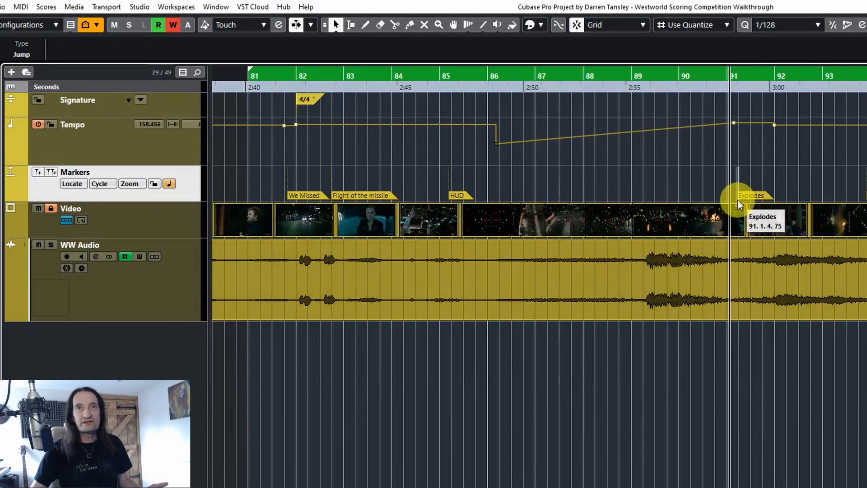